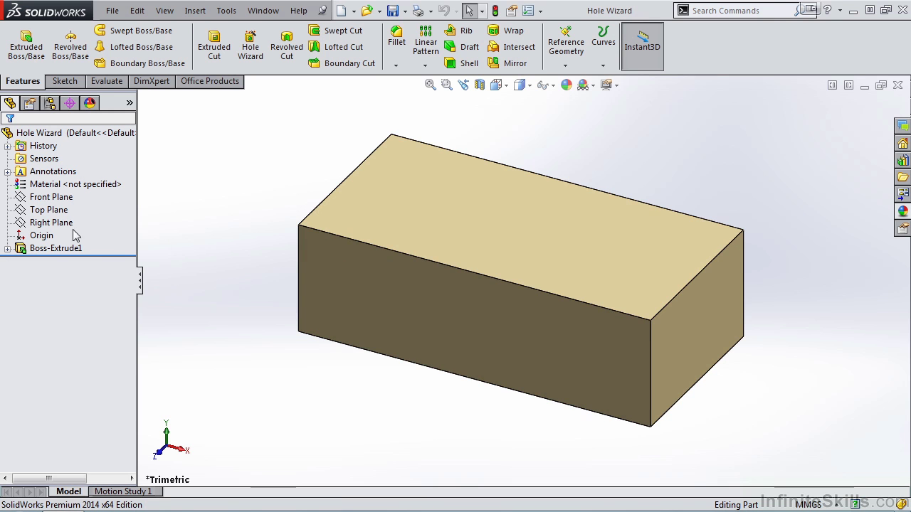
- Review Sketch1 beneath Boss-Extrude1 on the block, then collapse the feature
{"action": "left_click", "coordinate": [7, 248]}
{"action": "left_click", "coordinate": [37, 262]}
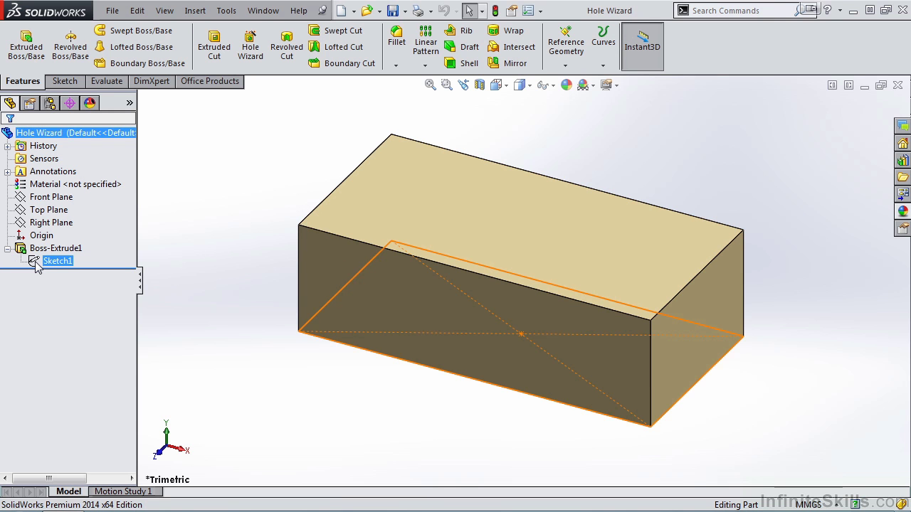
{"action": "left_click", "coordinate": [7, 249]}
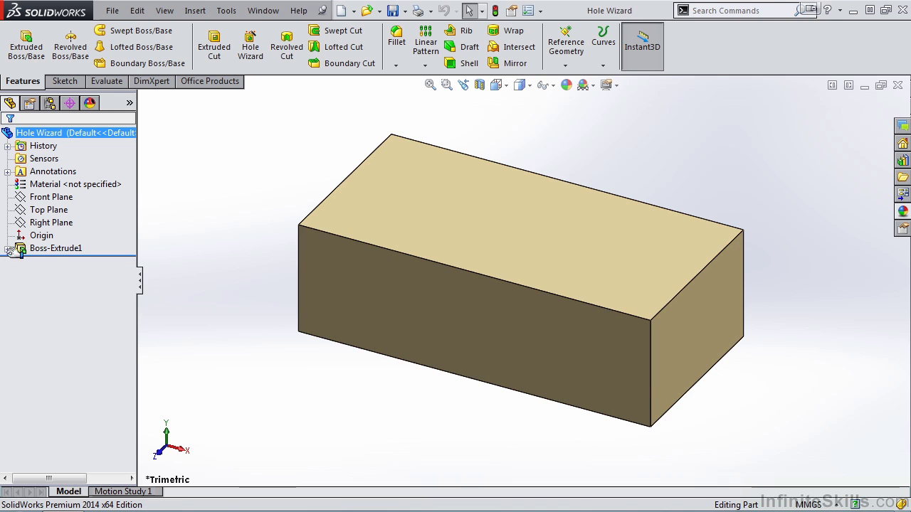
- Start a new Hole Wizard feature for the block
{"action": "left_click", "coordinate": [250, 59]}
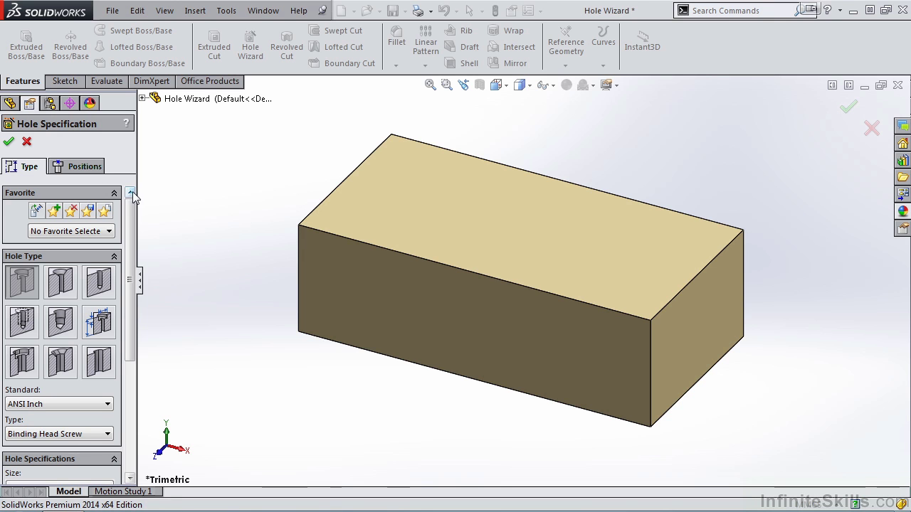
{"action": "mouse_move", "coordinate": [131, 212]}
{"action": "left_mouse_down"}
{"action": "mouse_move", "coordinate": [130, 345]}
{"action": "mouse_move", "coordinate": [142, 204]}
{"action": "left_mouse_up"}
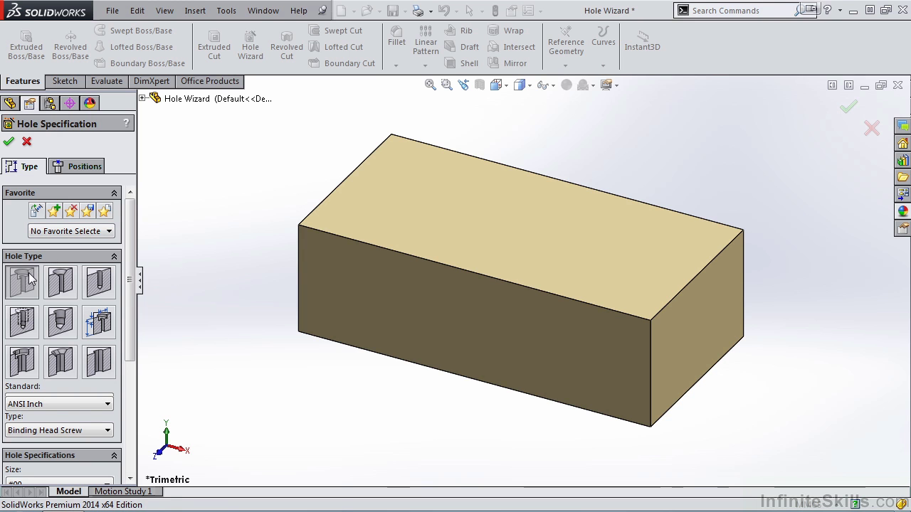
{"action": "left_click_drag", "start_coordinate": [129, 248], "coordinate": [129, 320]}
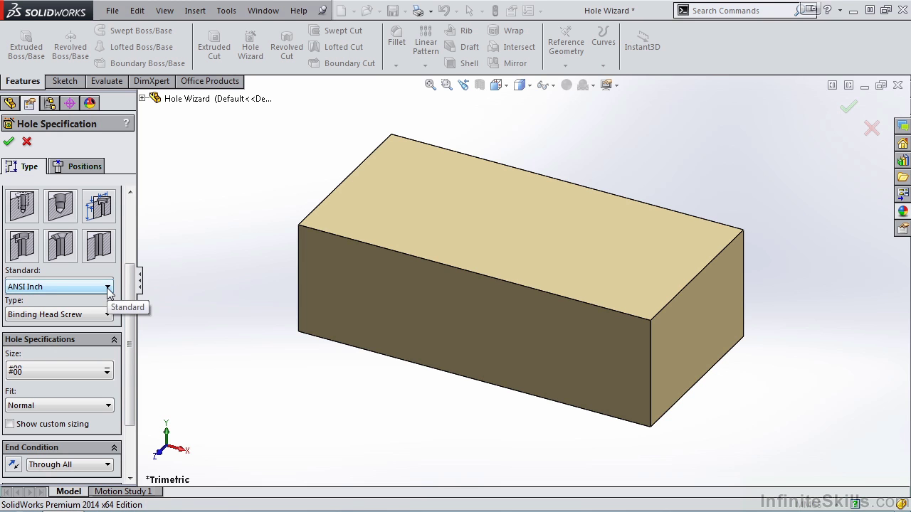
- Set the hole to ANSI Metric, Hex Cap Screw, size M30, with Normal fit
{"action": "left_click", "coordinate": [107, 287]}
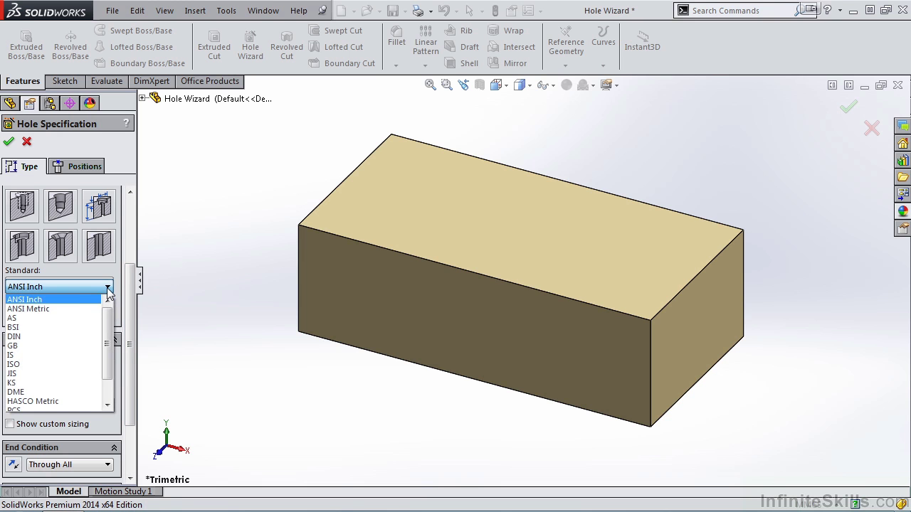
{"action": "left_click", "coordinate": [77, 309]}
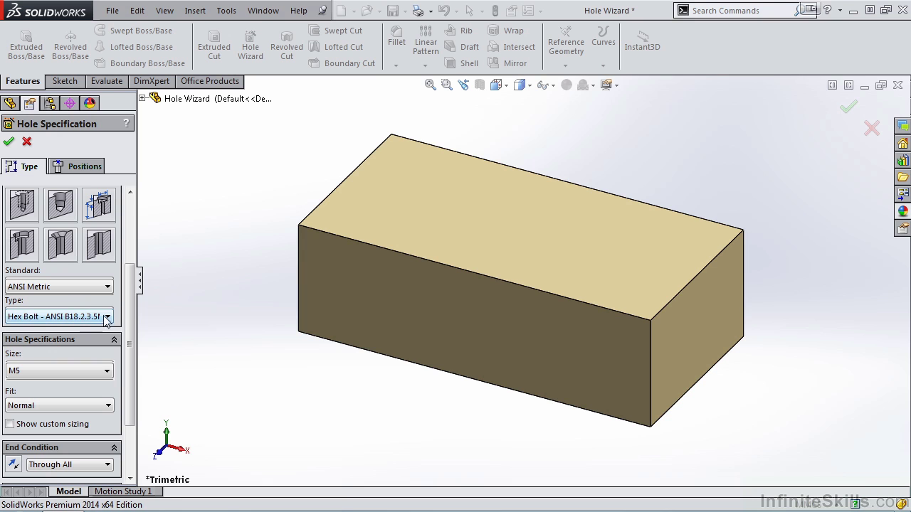
{"action": "left_click", "coordinate": [108, 318]}
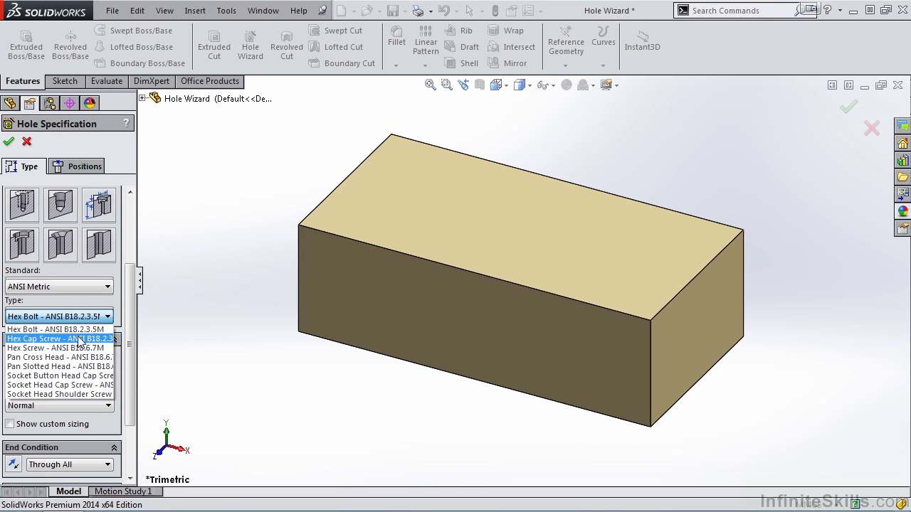
{"action": "left_click", "coordinate": [80, 341]}
{"action": "left_click_drag", "start_coordinate": [131, 323], "coordinate": [131, 356]}
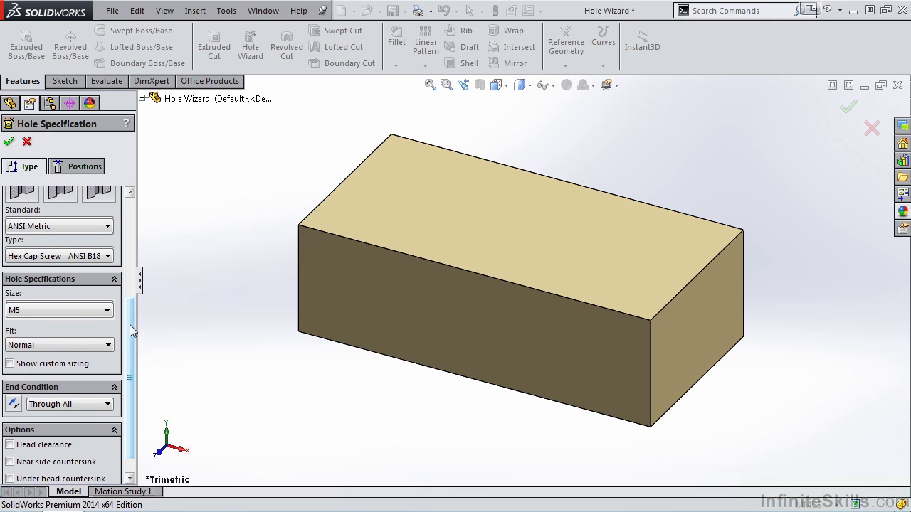
{"action": "left_click", "coordinate": [109, 313]}
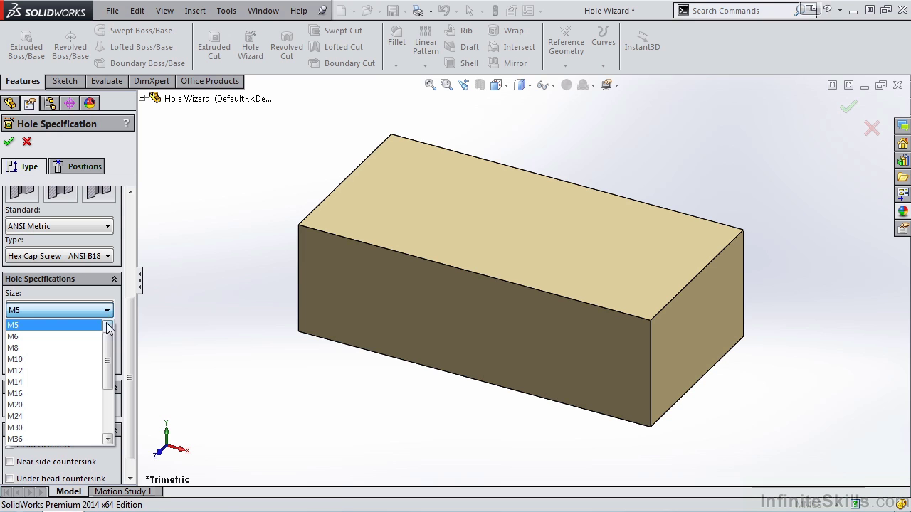
{"action": "left_click", "coordinate": [56, 426]}
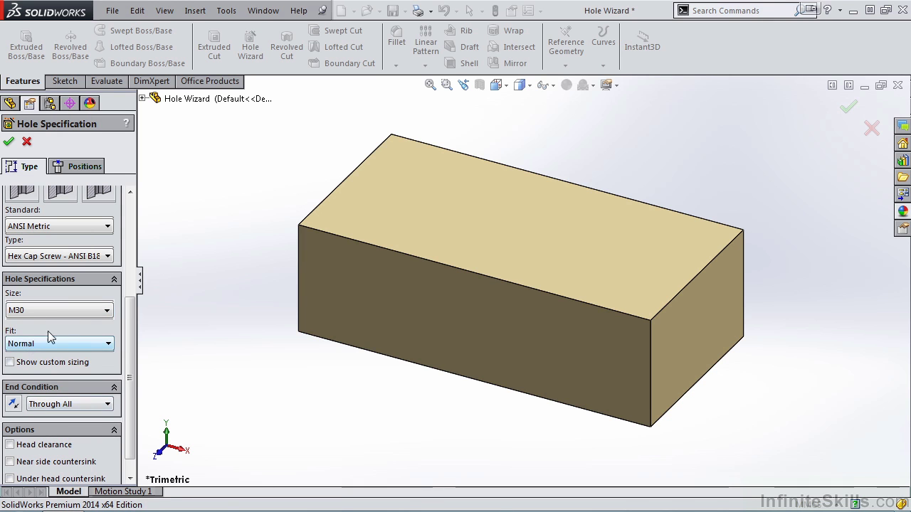
{"action": "left_click", "coordinate": [108, 344]}
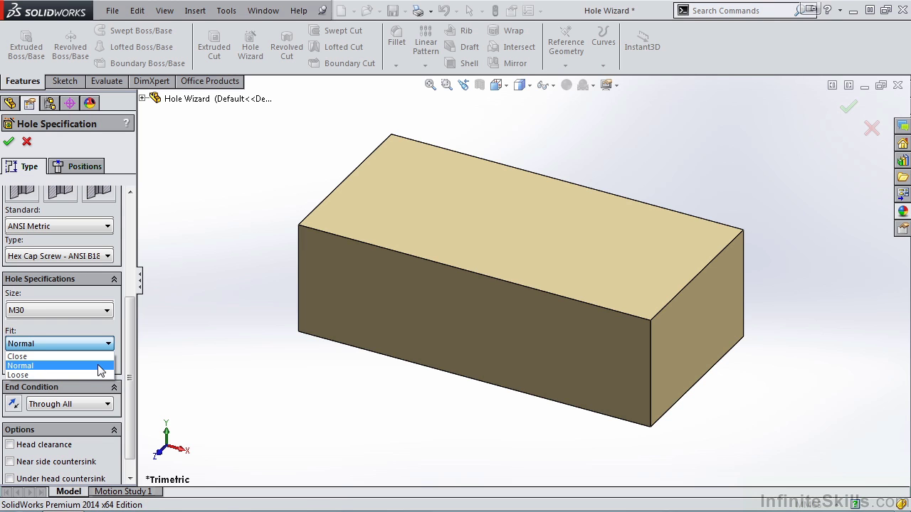
- Keep Normal fit and Through All as the end condition
{"action": "left_click", "coordinate": [100, 367]}
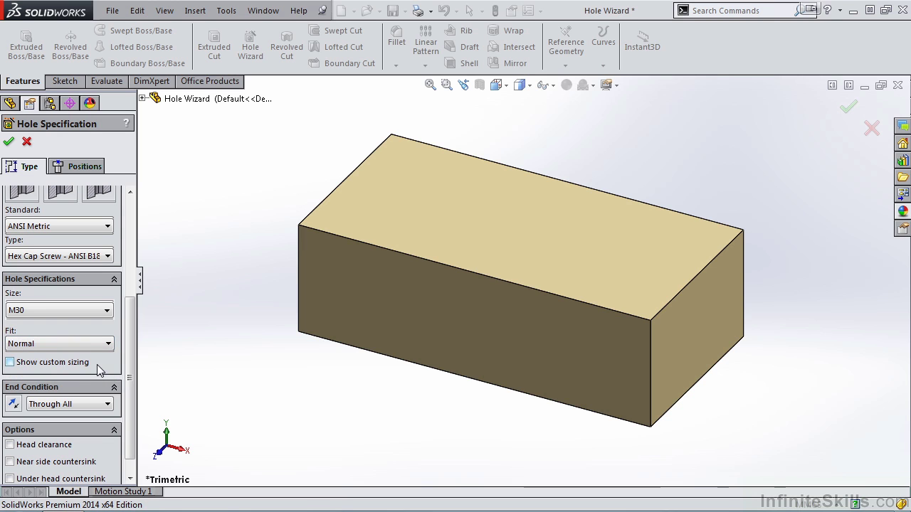
{"action": "scroll", "coordinate": [131, 364], "scroll_direction": "down", "scroll_amount": 1}
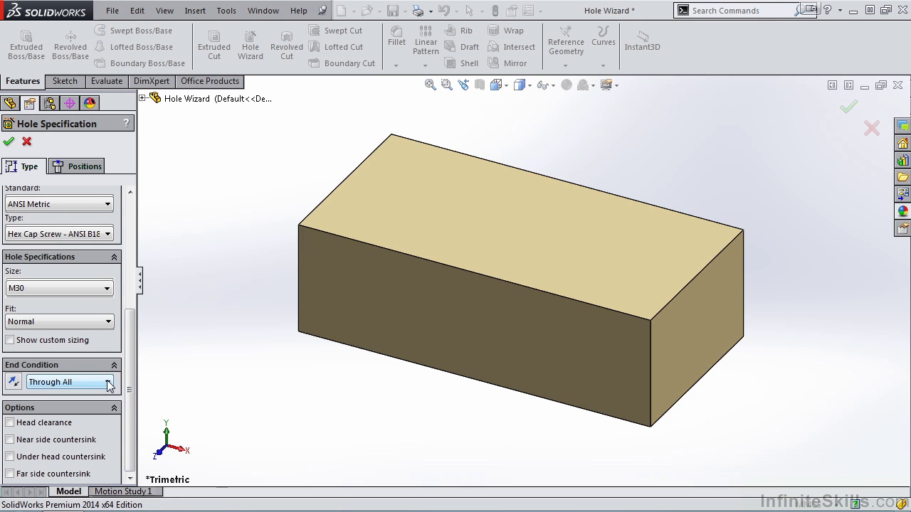
{"action": "left_click", "coordinate": [108, 383]}
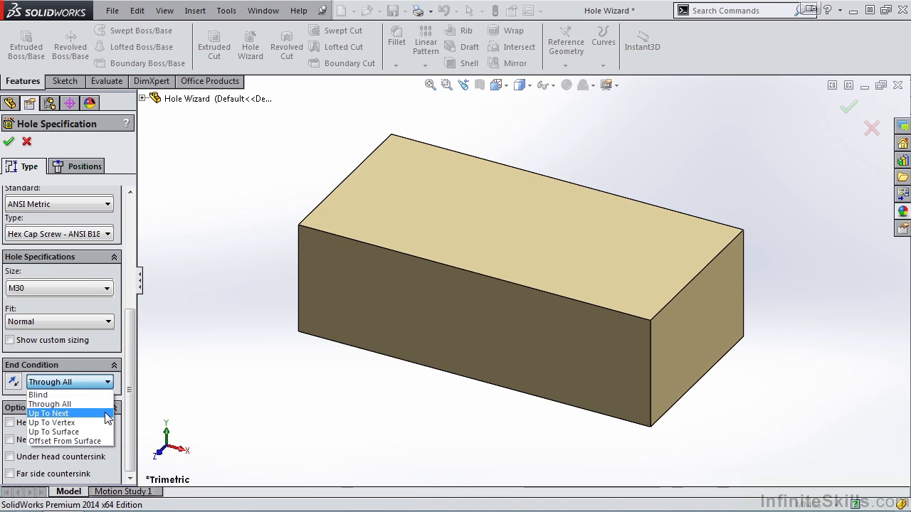
{"action": "left_click", "coordinate": [98, 404]}
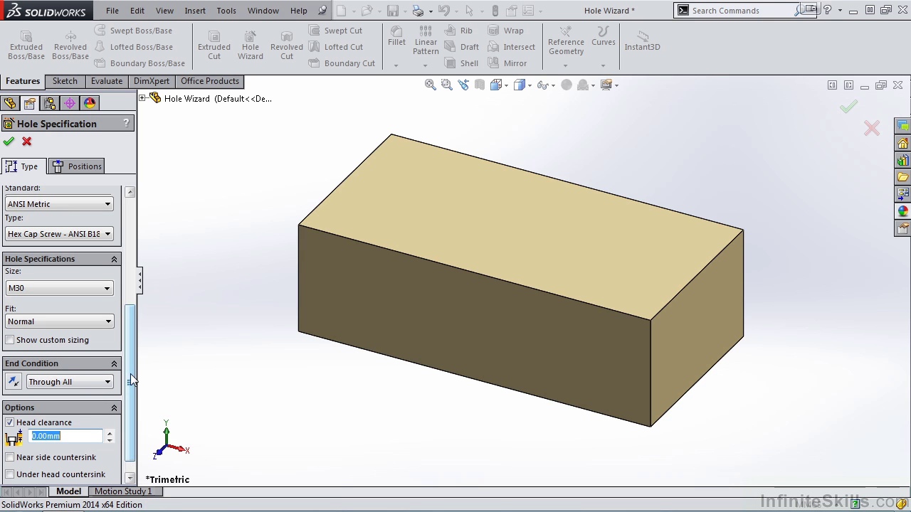
- Enable the near side countersink option, leaving under head countersink off
{"action": "scroll", "coordinate": [131, 381], "scroll_direction": "down", "scroll_amount": 1}
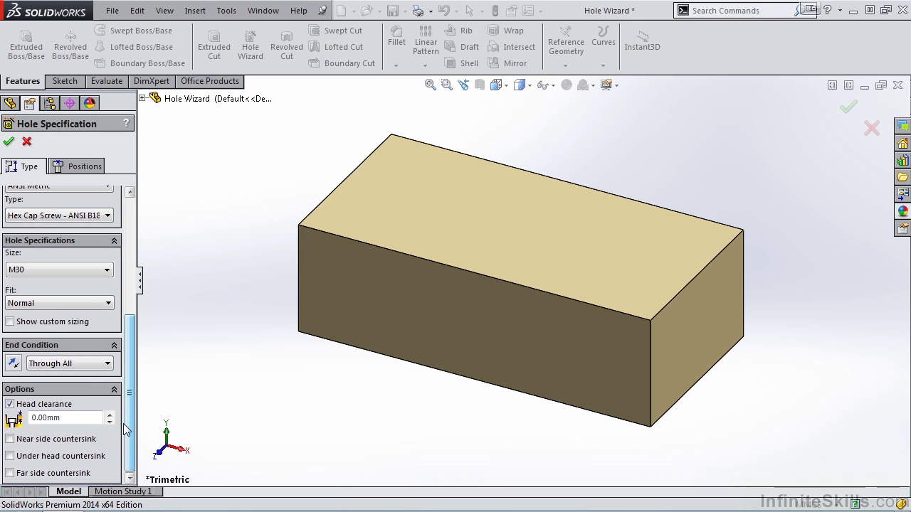
{"action": "left_click", "coordinate": [10, 439]}
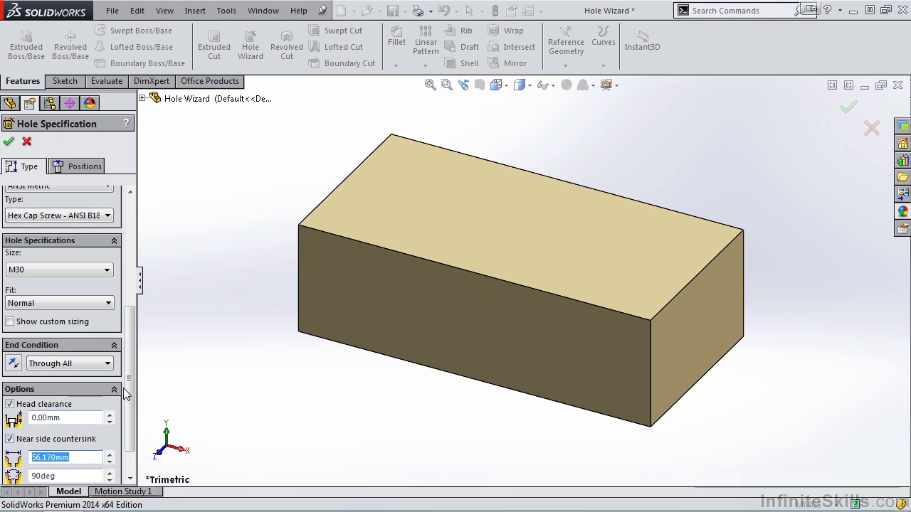
{"action": "scroll", "coordinate": [43, 476], "scroll_direction": "down", "scroll_amount": 2}
{"action": "left_click", "coordinate": [10, 456]}
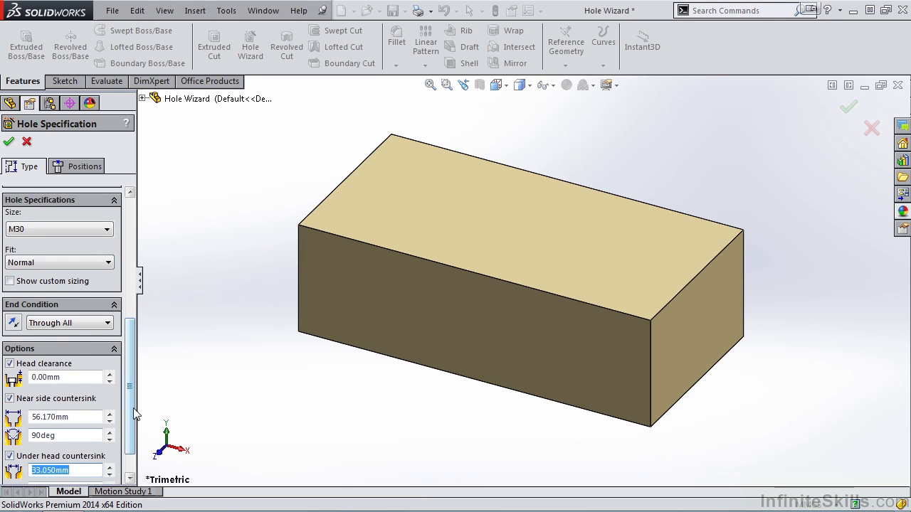
{"action": "scroll", "coordinate": [12, 466], "scroll_direction": "down", "scroll_amount": 2}
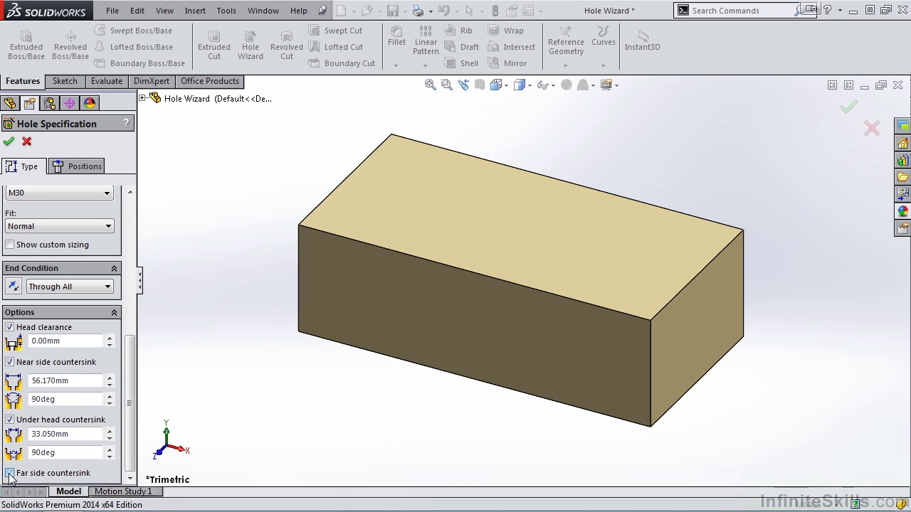
{"action": "left_click", "coordinate": [10, 420]}
{"action": "scroll", "coordinate": [12, 383], "scroll_direction": "up", "scroll_amount": 10}
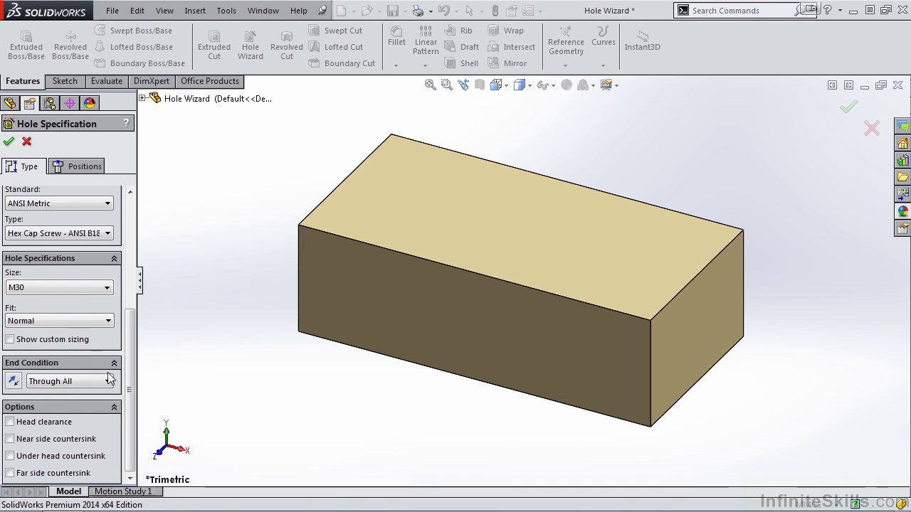
- Place one M30 hole point on the block's top face and switch to Top view
{"action": "left_click", "coordinate": [78, 167]}
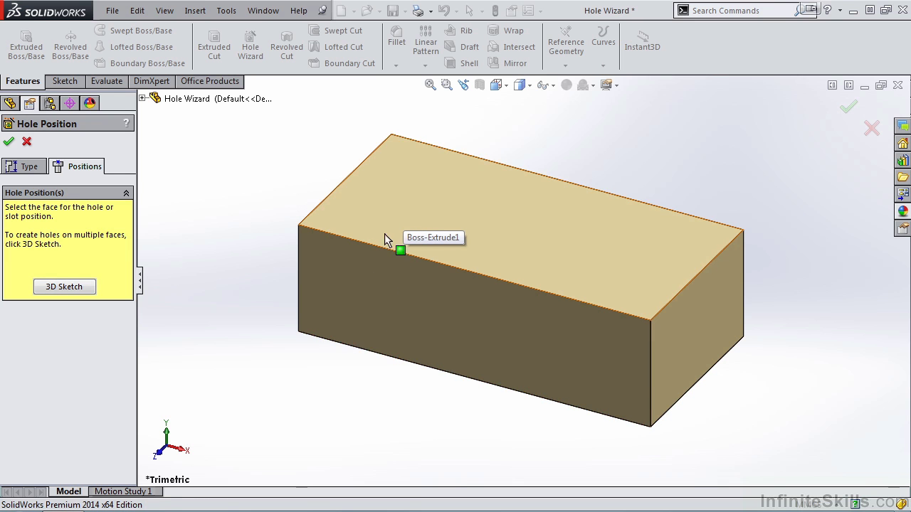
{"action": "left_click", "coordinate": [415, 203]}
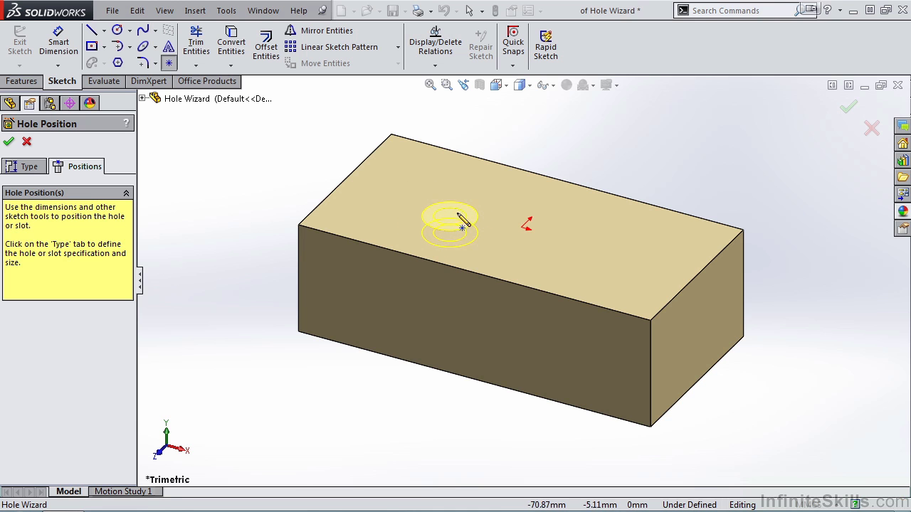
{"action": "left_click", "coordinate": [416, 195]}
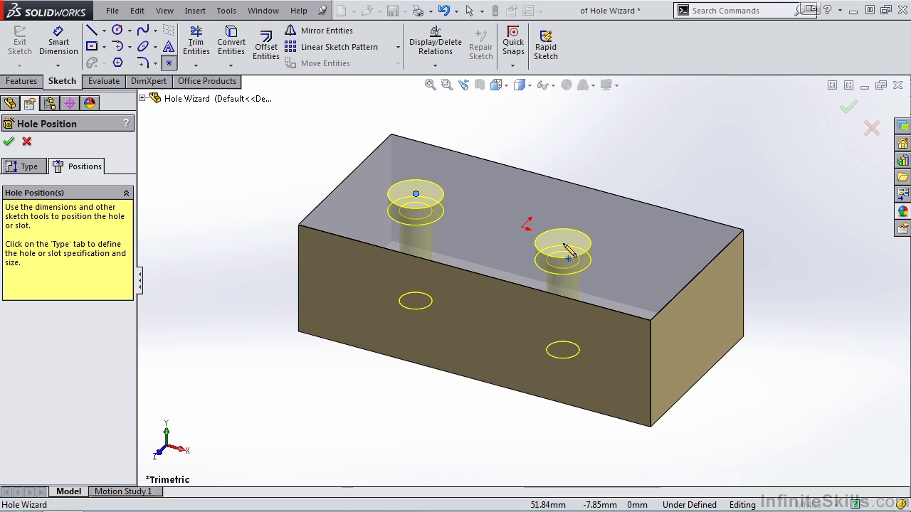
{"action": "key", "text": "Escape"}
{"action": "key", "text": "space"}
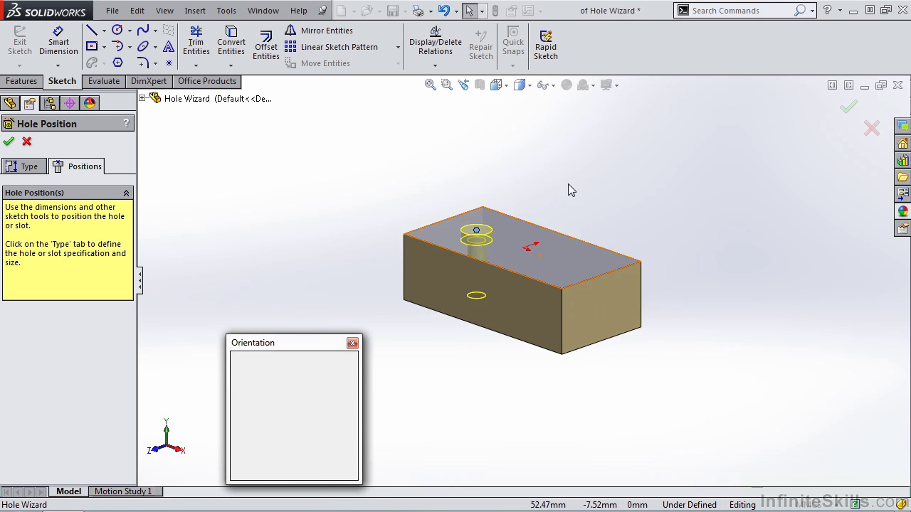
{"action": "left_click", "coordinate": [551, 171]}
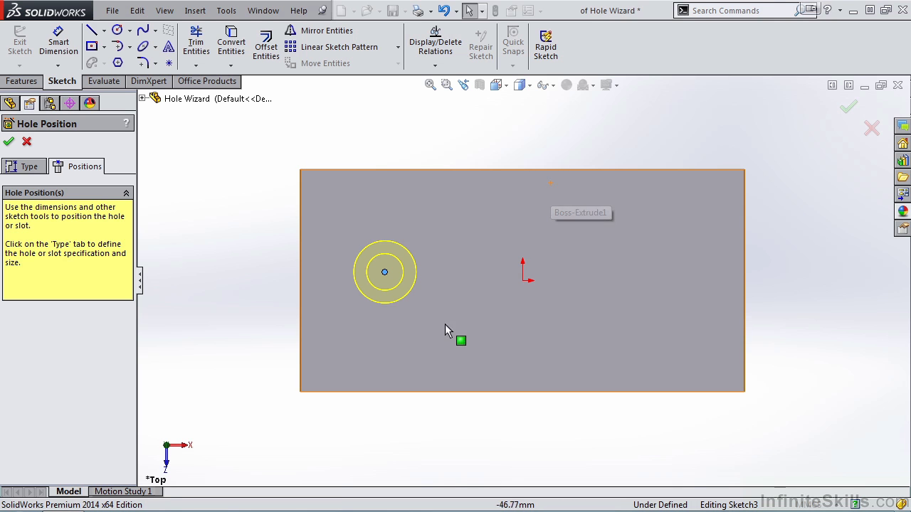
- Dimension the hole point 75 mm from the block's left edge
{"action": "left_click", "coordinate": [58, 42]}
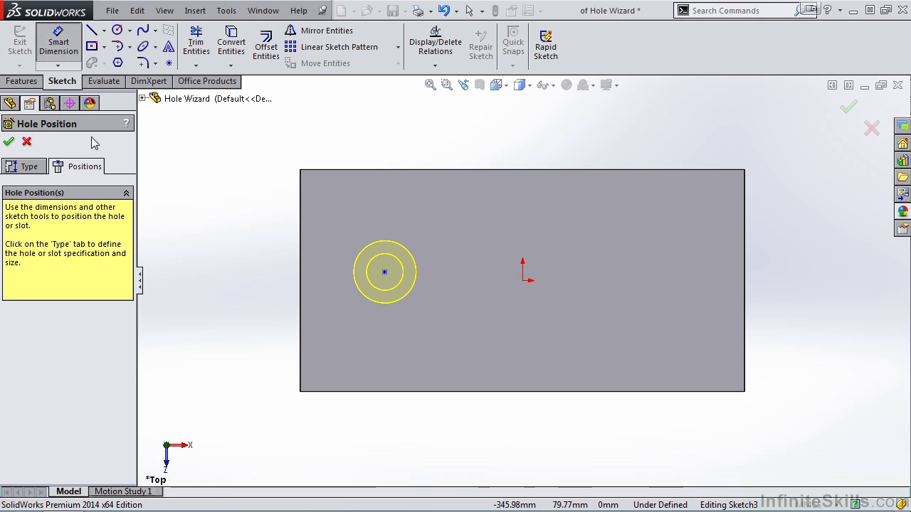
{"action": "left_click", "coordinate": [301, 302]}
{"action": "left_click", "coordinate": [385, 272]}
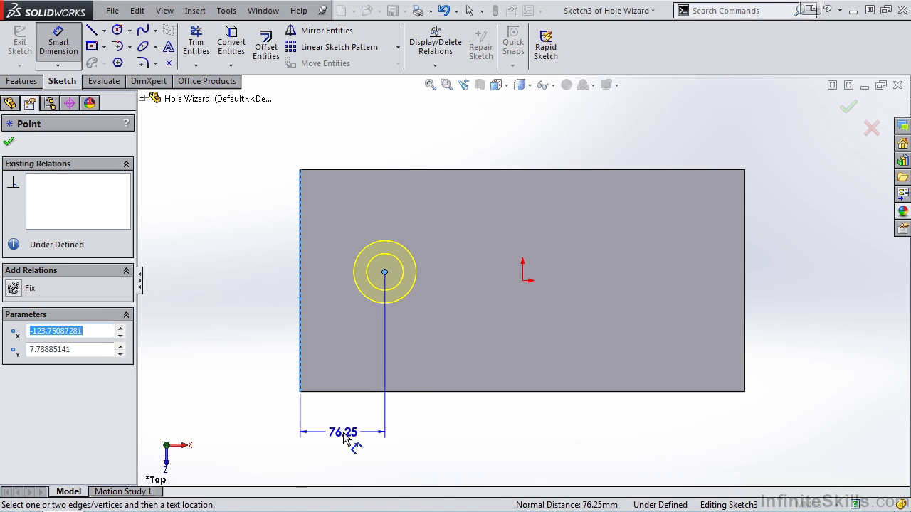
{"action": "left_click", "coordinate": [345, 440]}
{"action": "type", "text": "75"}
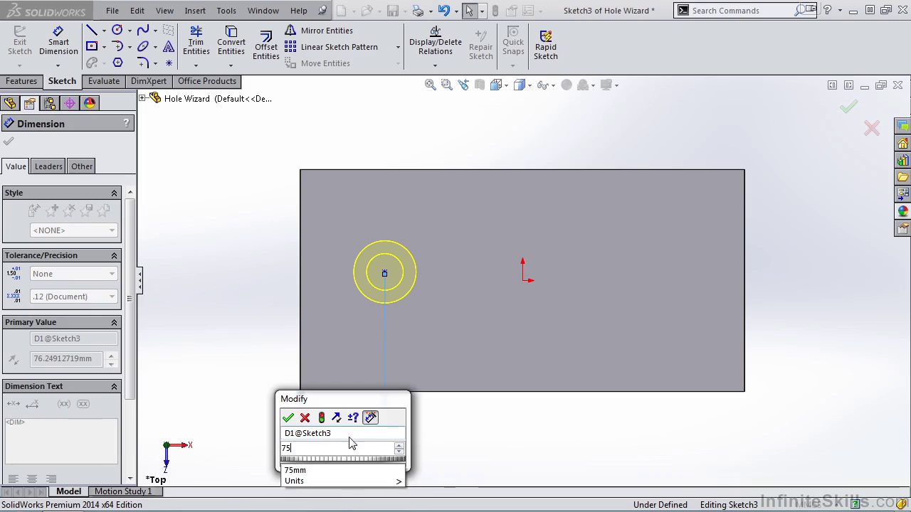
{"action": "left_click", "coordinate": [288, 418]}
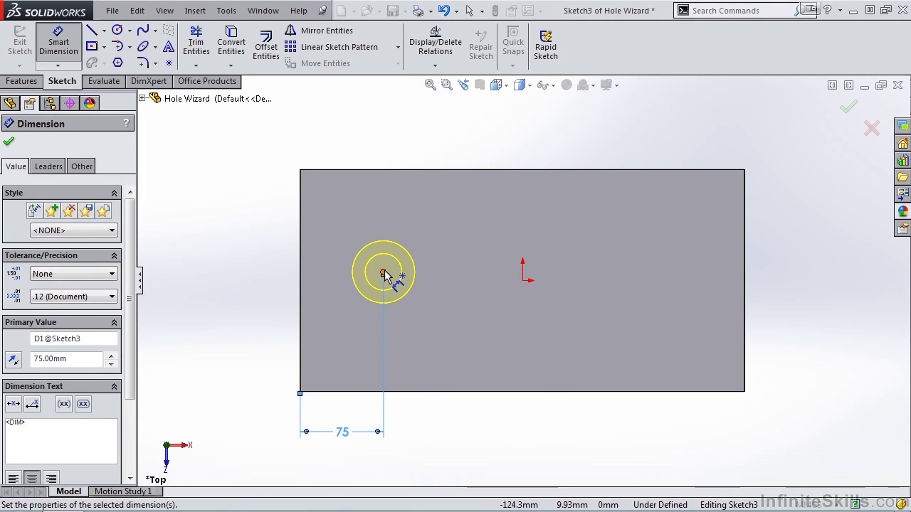
- Dimension the hole point 100 mm from the bottom edge and finish positioning
{"action": "left_click", "coordinate": [383, 273]}
{"action": "double_click", "coordinate": [273, 339]}
{"action": "type", "text": "100"}
{"action": "left_click", "coordinate": [208, 324]}
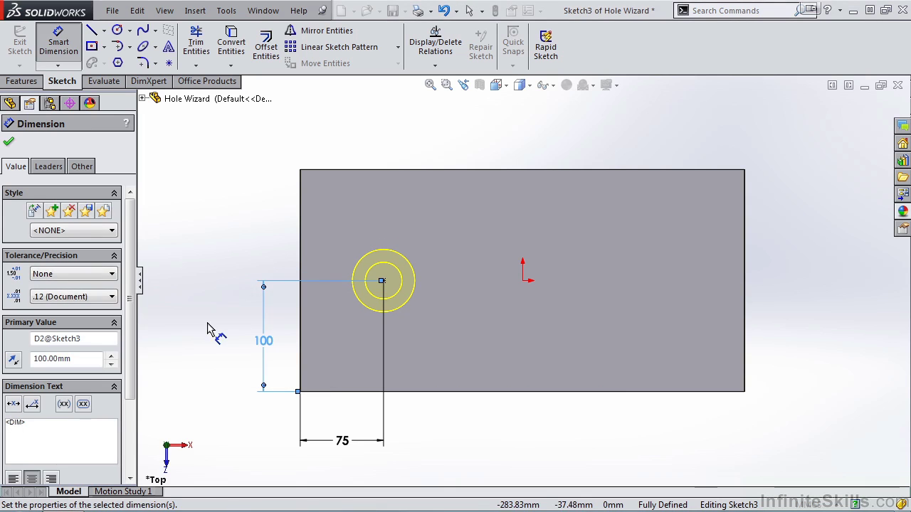
{"action": "left_click", "coordinate": [10, 142]}
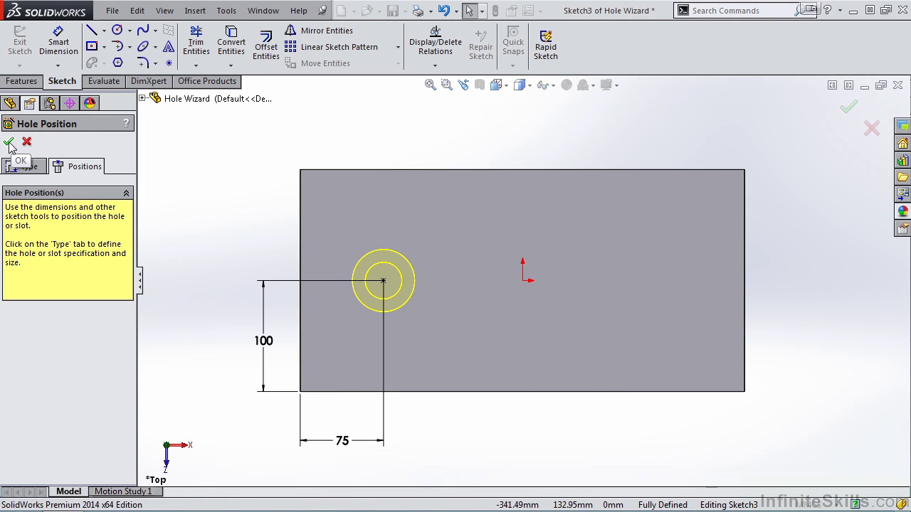
- Create the counterbored hole and view the block in isometric
{"action": "left_click", "coordinate": [9, 142]}
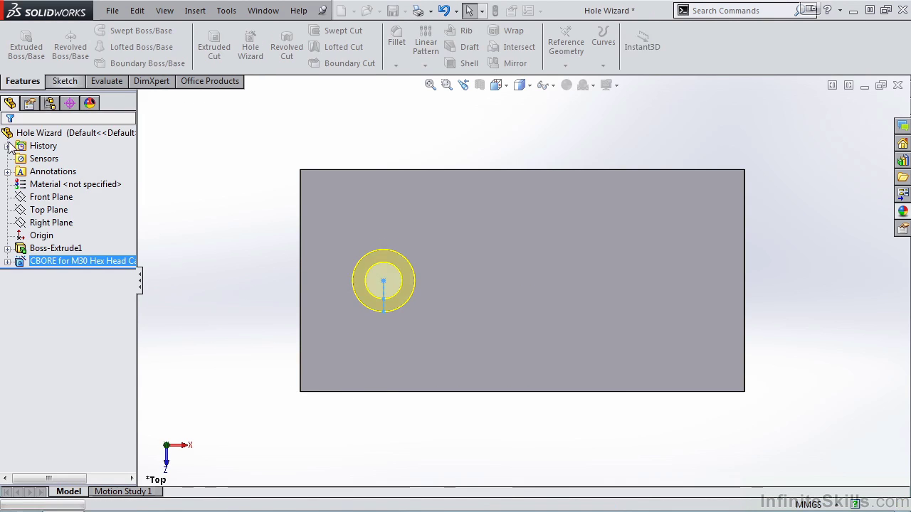
{"action": "key", "text": "space"}
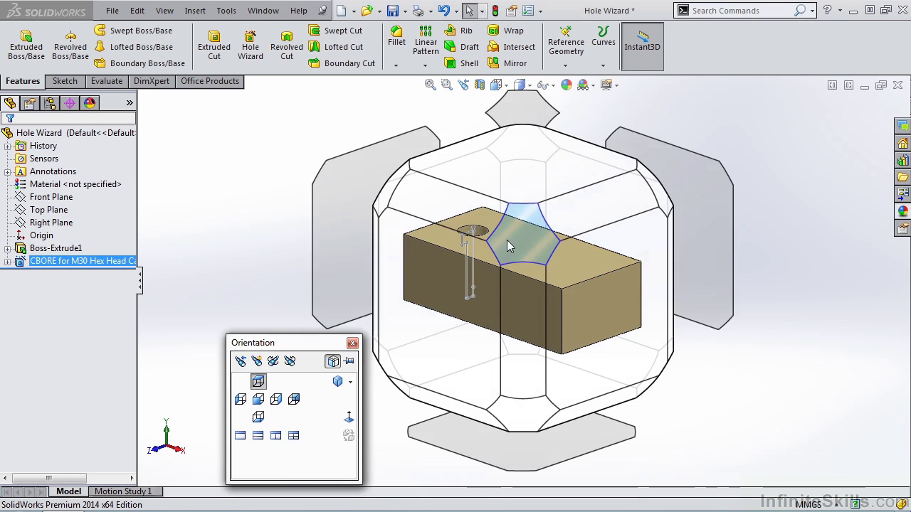
{"action": "left_click", "coordinate": [499, 238]}
{"action": "middle_click_drag", "start_coordinate": [441, 240], "coordinate": [474, 344]}
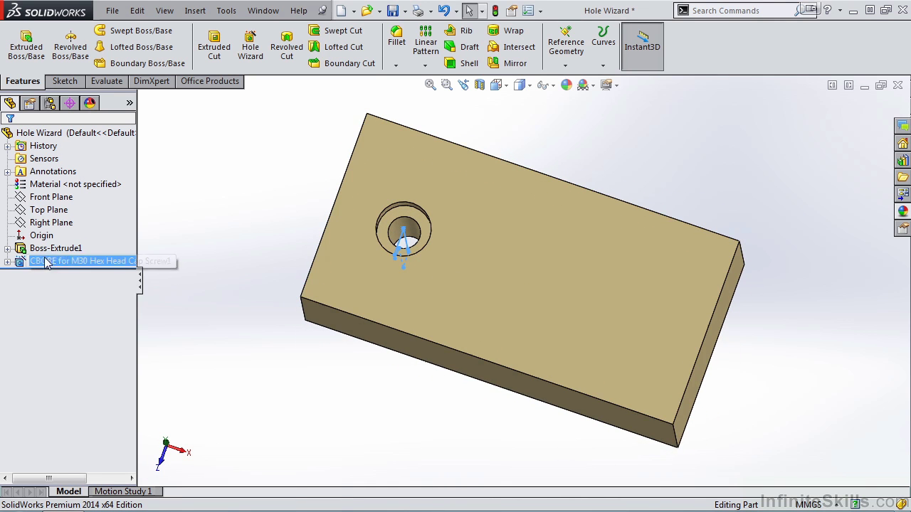
- Expand the CBORE feature and review its position and profile sketches
{"action": "left_click", "coordinate": [20, 263]}
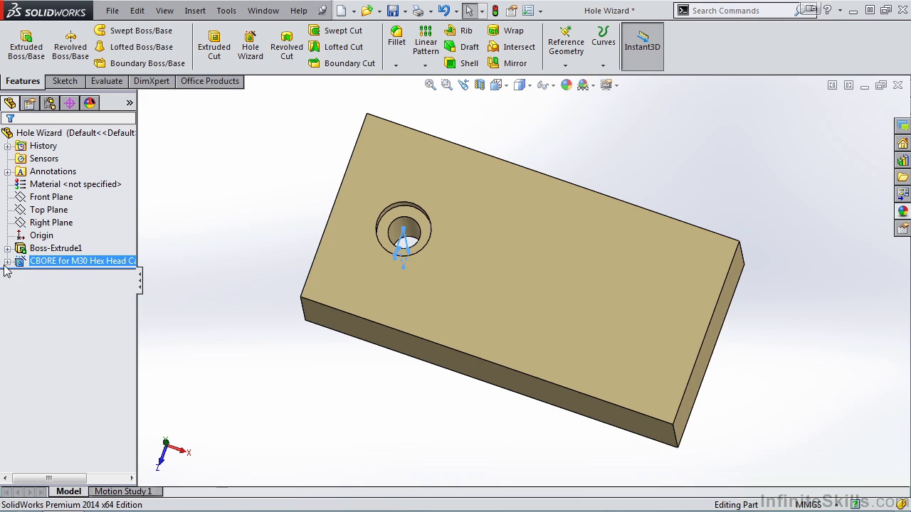
{"action": "left_click", "coordinate": [7, 263]}
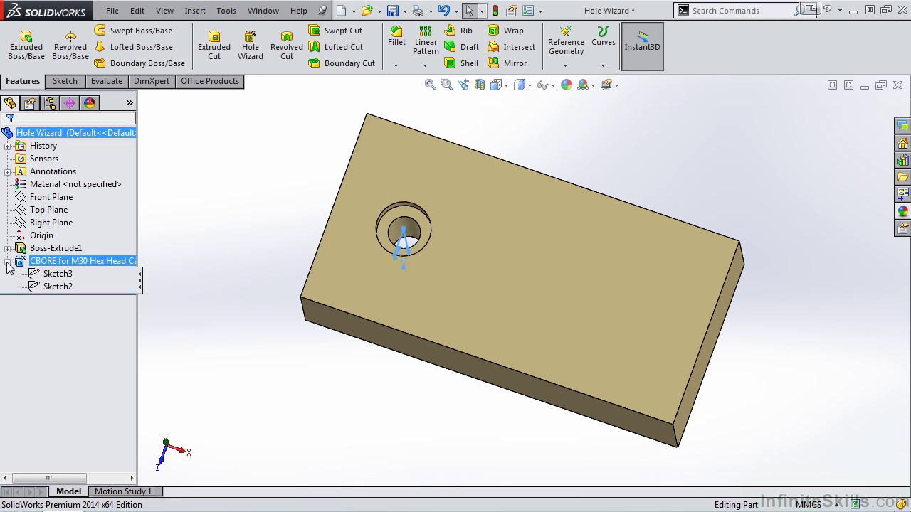
{"action": "left_click", "coordinate": [54, 277]}
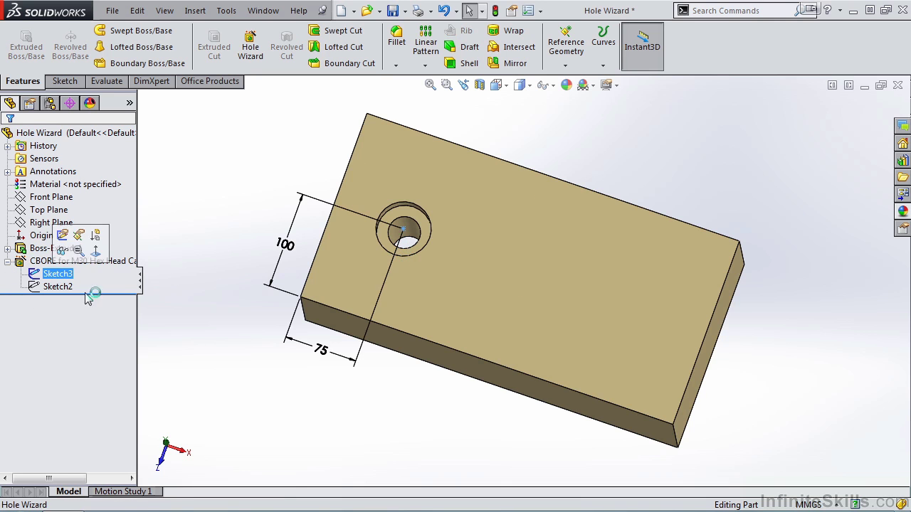
{"action": "mouse_move", "coordinate": [399, 402]}
{"action": "middle_mouse_down"}
{"action": "mouse_move", "coordinate": [384, 329]}
{"action": "mouse_move", "coordinate": [395, 338]}
{"action": "middle_mouse_up"}
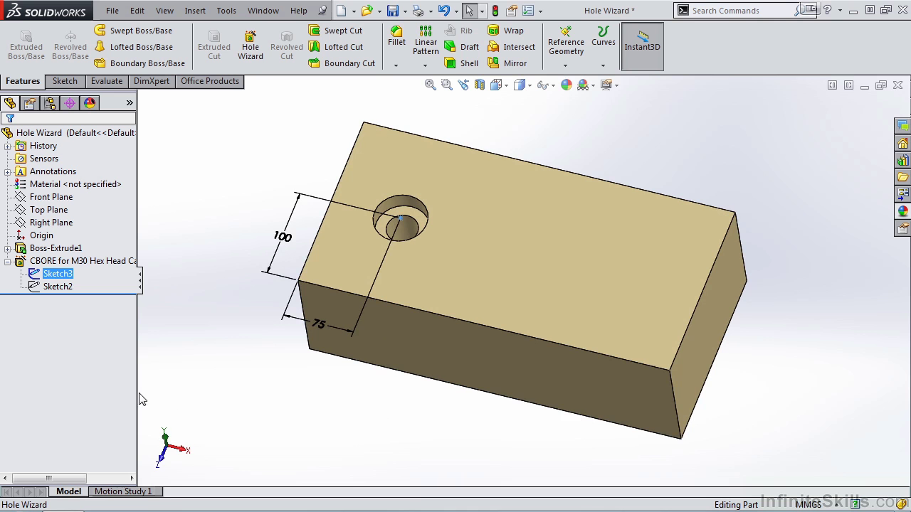
{"action": "left_click", "coordinate": [57, 286]}
{"action": "mouse_move", "coordinate": [407, 415]}
{"action": "middle_mouse_down"}
{"action": "mouse_move", "coordinate": [354, 387]}
{"action": "mouse_move", "coordinate": [352, 363]}
{"action": "mouse_move", "coordinate": [351, 378]}
{"action": "mouse_move", "coordinate": [378, 387]}
{"action": "mouse_move", "coordinate": [374, 395]}
{"action": "middle_mouse_up"}
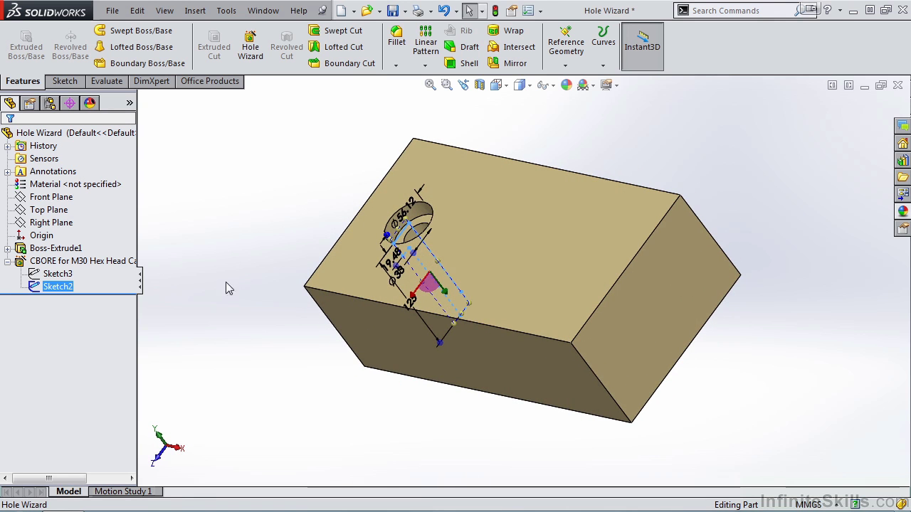
{"action": "left_click", "coordinate": [49, 262]}
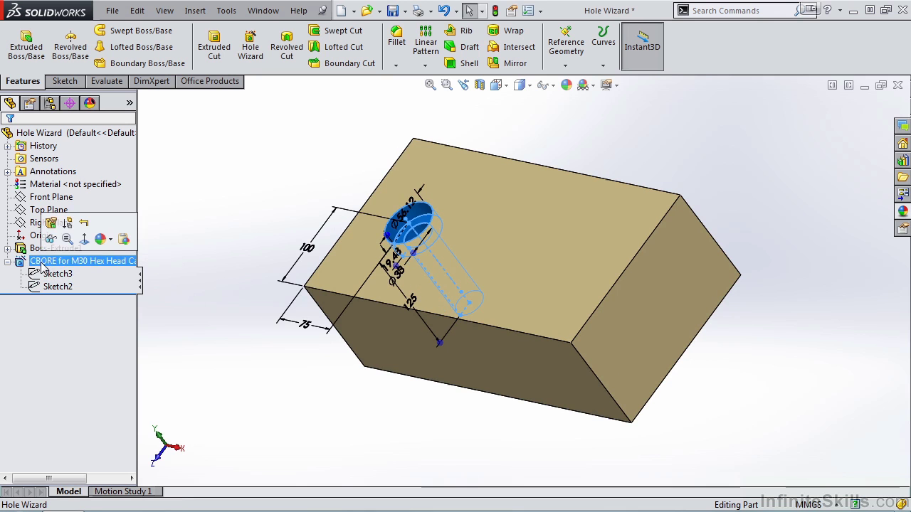
{"action": "left_click", "coordinate": [51, 225]}
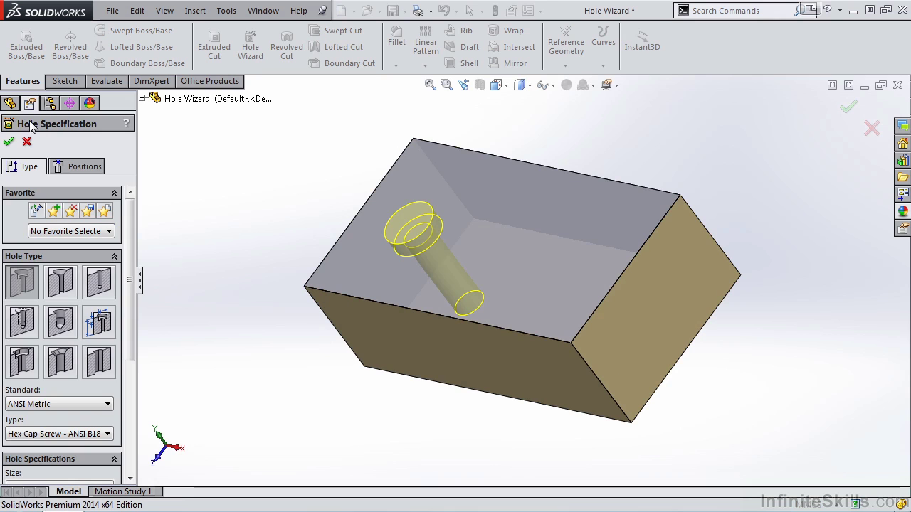
- Recheck the placement and profile sketch dimensions, then clear the selection
{"action": "left_click", "coordinate": [9, 141]}
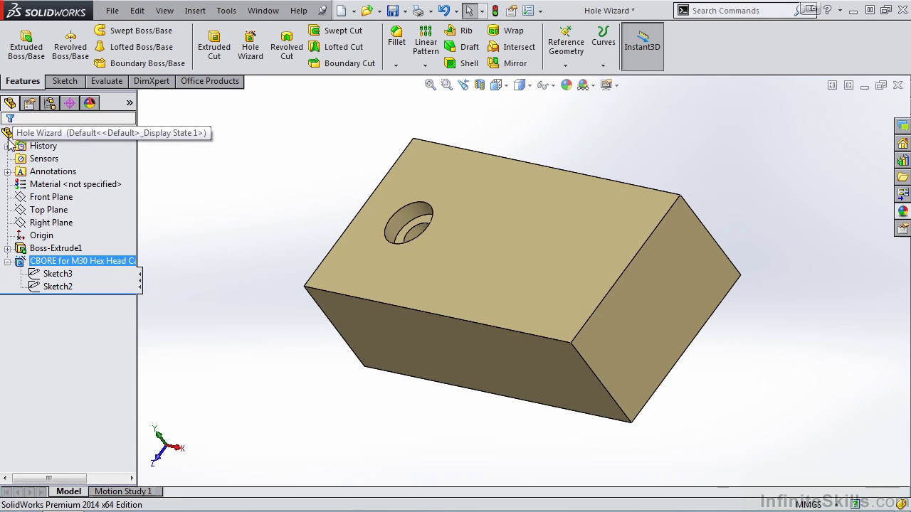
{"action": "left_click", "coordinate": [63, 278]}
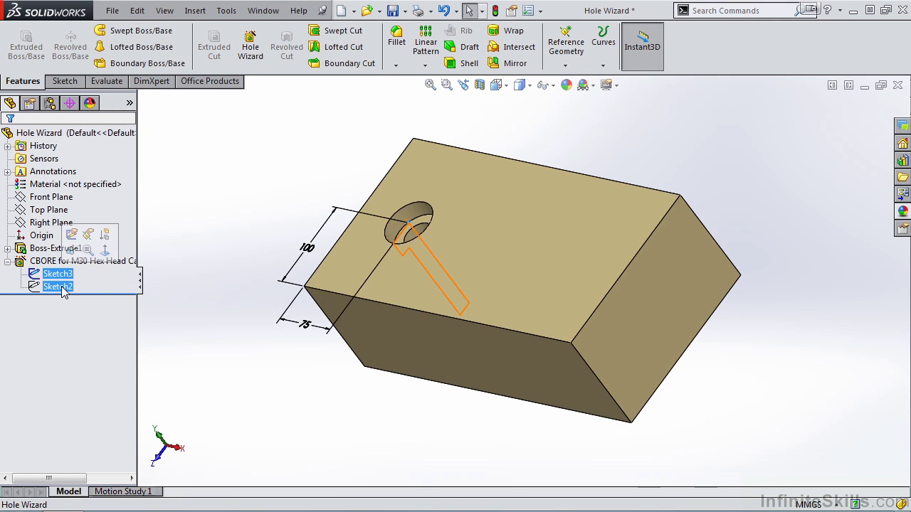
{"action": "left_click", "coordinate": [61, 289]}
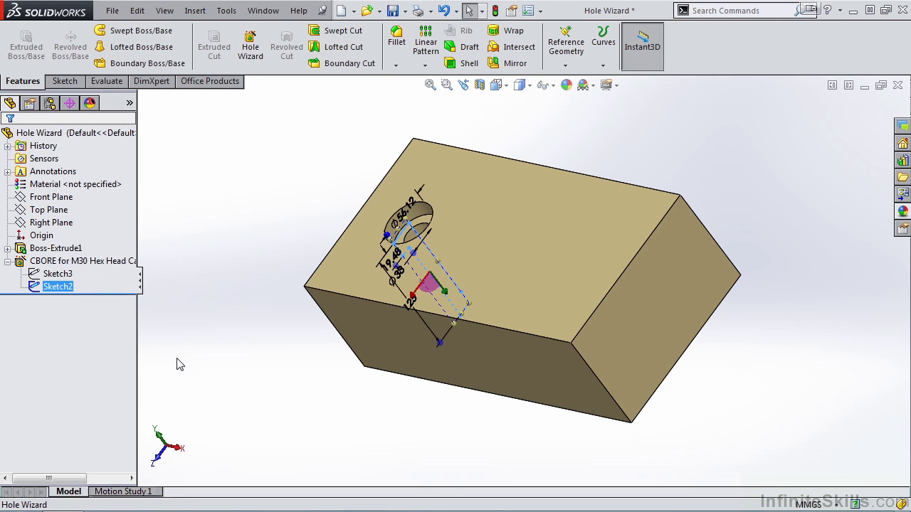
{"action": "left_click", "coordinate": [228, 226]}
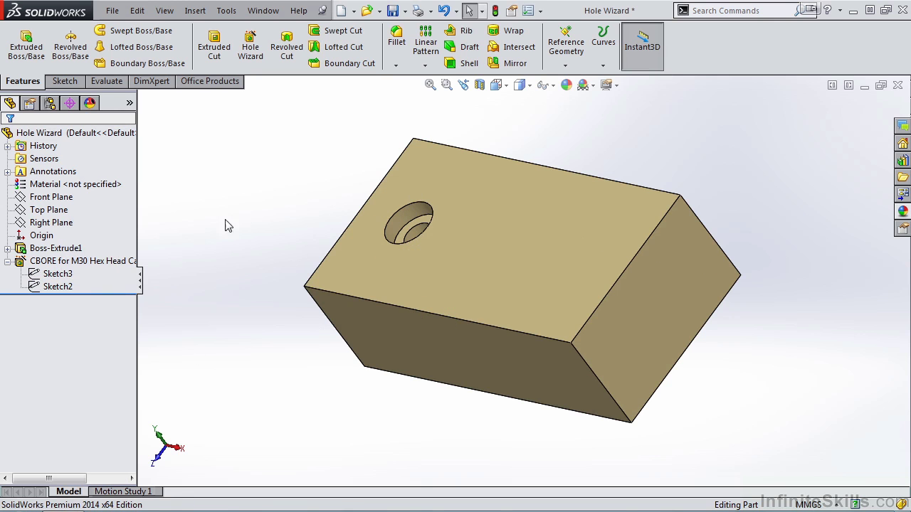
- Define a Straight Tap hole as Bottoming Tapped Hole, size M36x3.0
{"action": "left_click", "coordinate": [250, 51]}
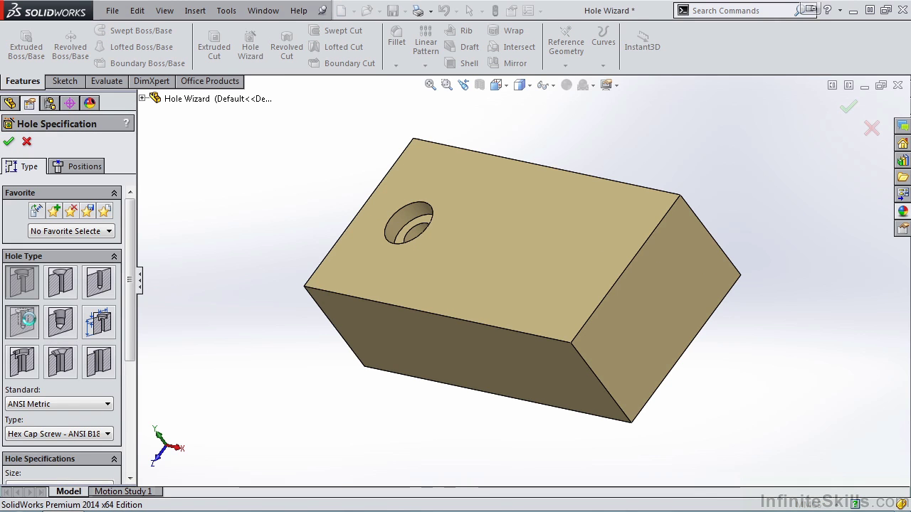
{"action": "left_click", "coordinate": [29, 322]}
{"action": "scroll", "coordinate": [131, 363], "scroll_direction": "down", "scroll_amount": 3}
{"action": "scroll", "coordinate": [131, 364], "scroll_direction": "down", "scroll_amount": 2}
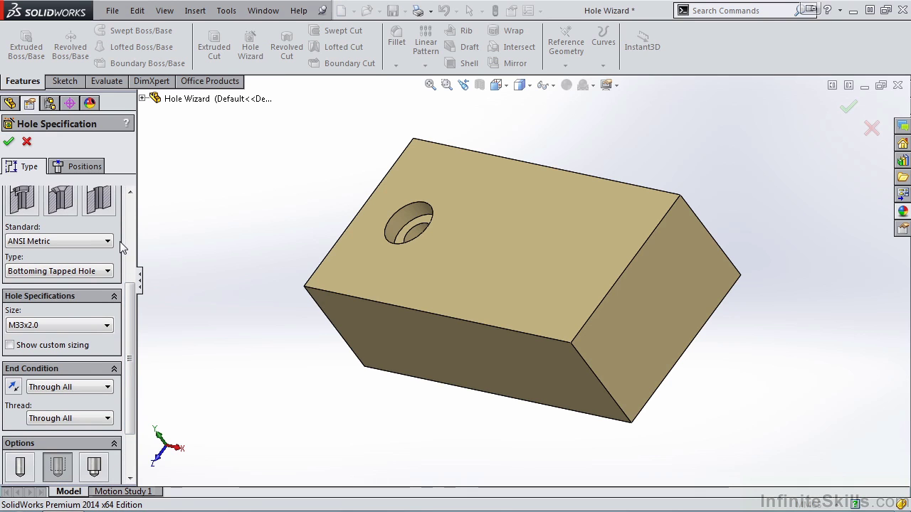
{"action": "left_click", "coordinate": [108, 272]}
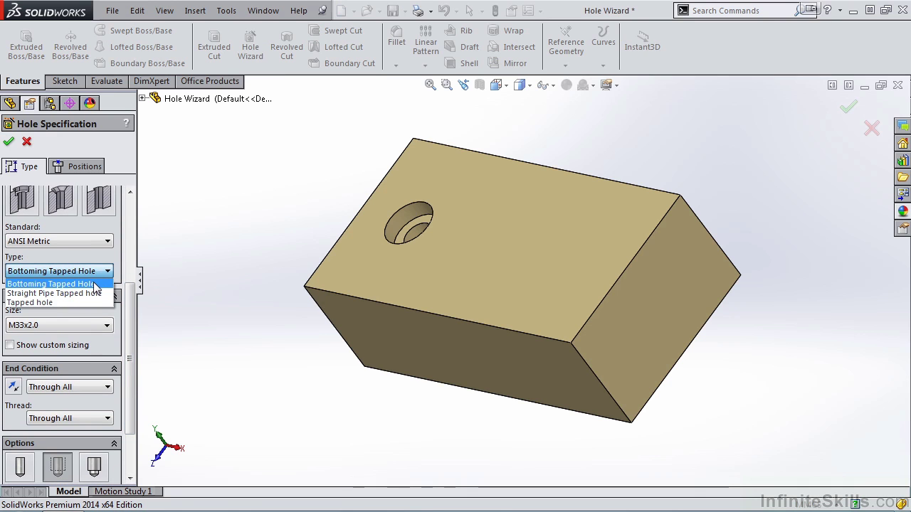
{"action": "left_click", "coordinate": [95, 284]}
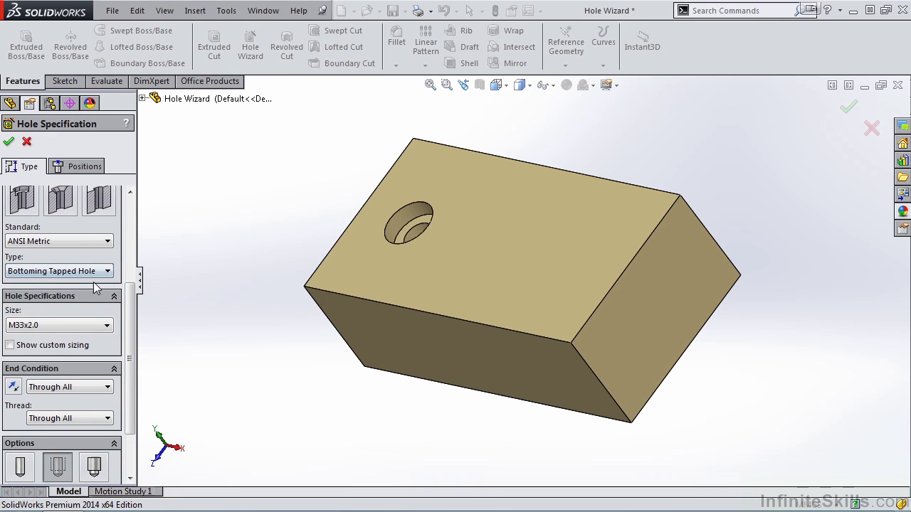
{"action": "left_click", "coordinate": [108, 328]}
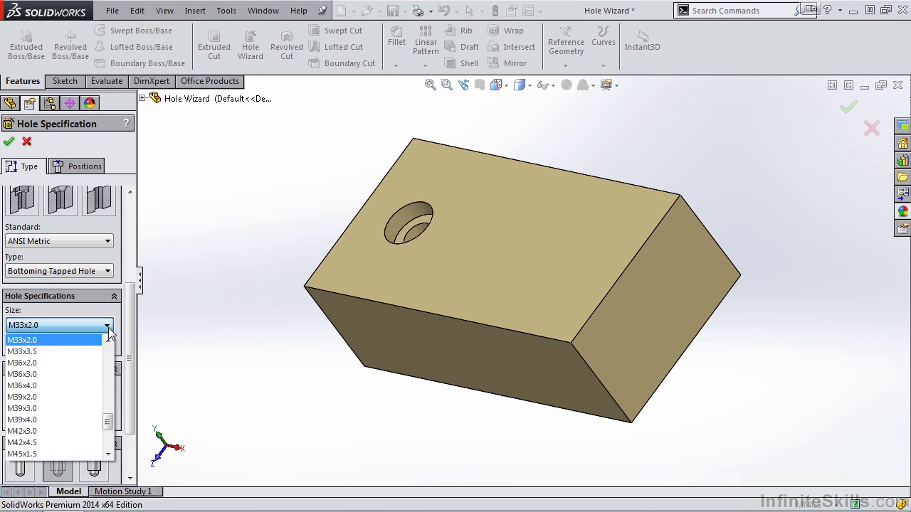
{"action": "left_click", "coordinate": [95, 374]}
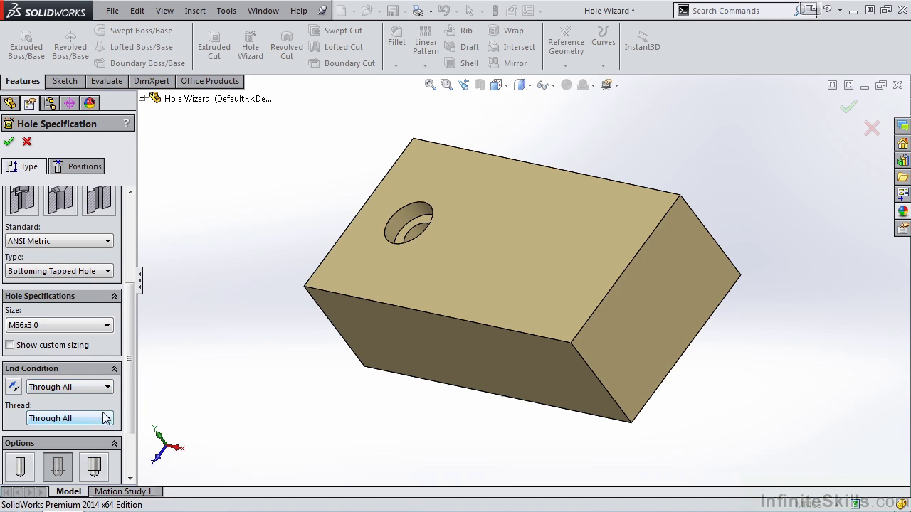
{"action": "left_click_drag", "start_coordinate": [133, 357], "coordinate": [131, 421]}
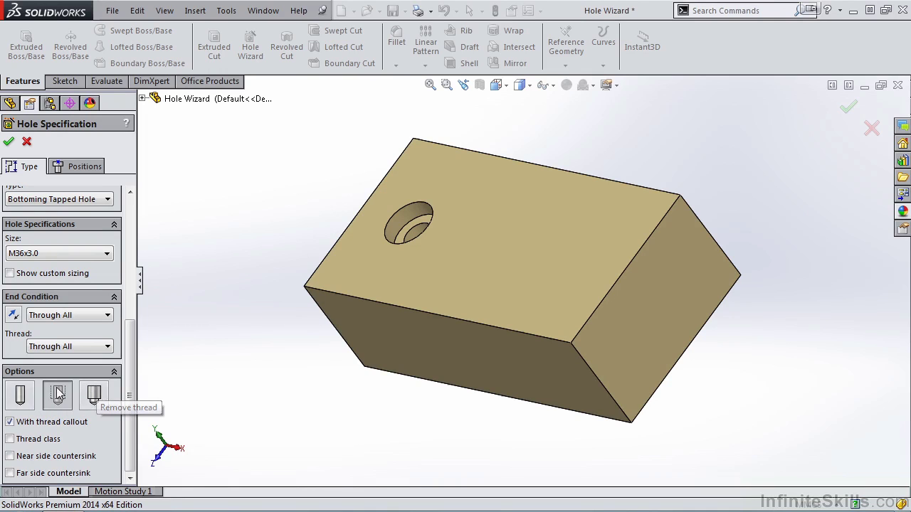
{"action": "left_click_drag", "start_coordinate": [130, 349], "coordinate": [140, 219]}
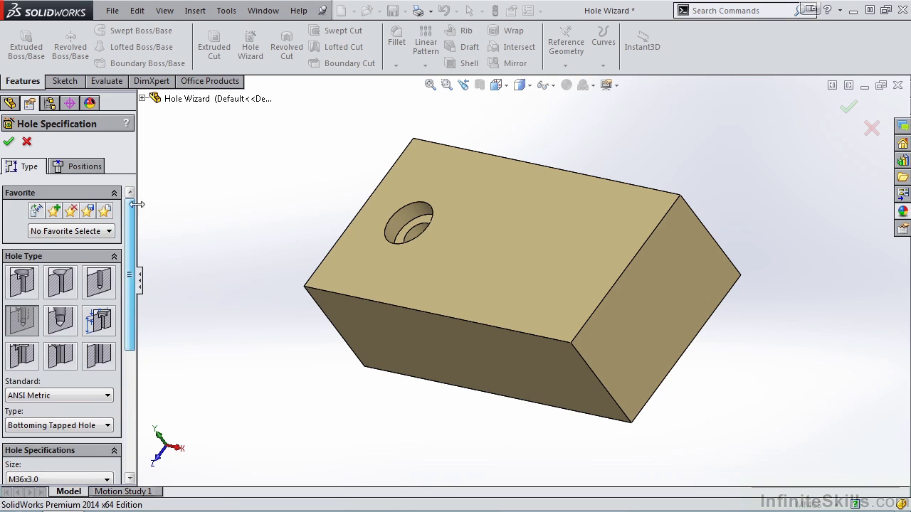
- Place the M36x3.0 tapped hole on the block's side face and zoom in to inspect it
{"action": "left_click", "coordinate": [80, 167]}
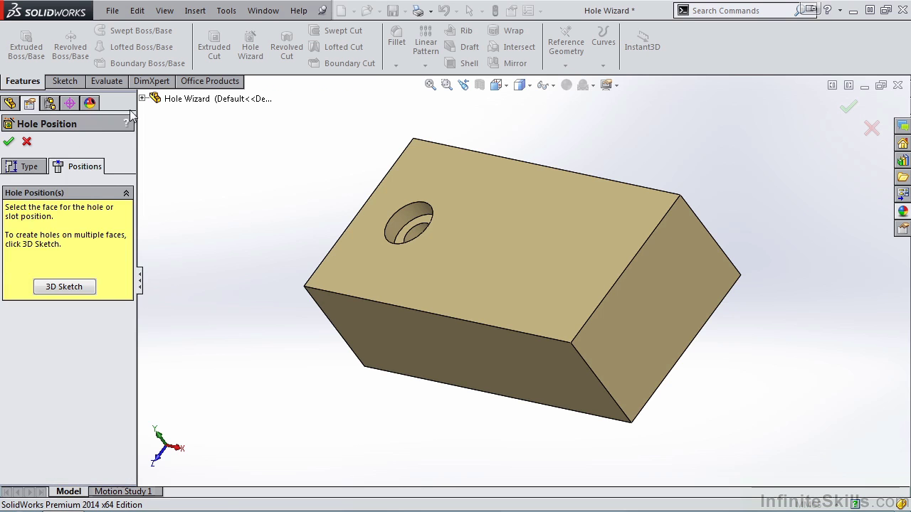
{"action": "left_click", "coordinate": [513, 246]}
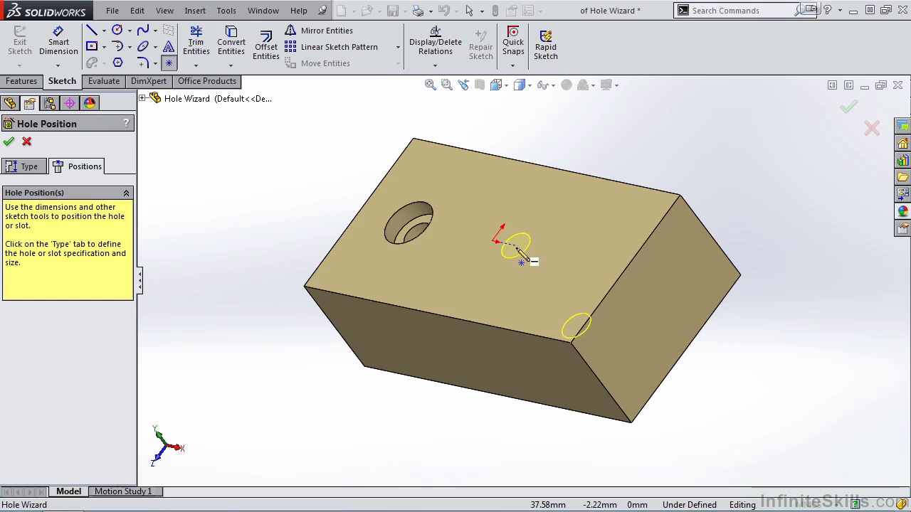
{"action": "left_click", "coordinate": [545, 252]}
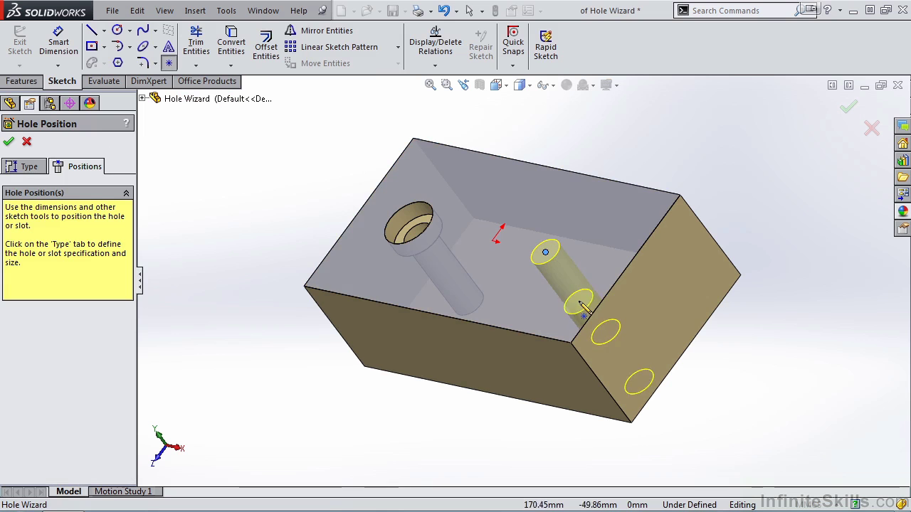
{"action": "left_click", "coordinate": [10, 145]}
{"action": "middle_click_drag", "start_coordinate": [427, 327], "coordinate": [441, 293]}
{"action": "scroll", "coordinate": [457, 318], "scroll_direction": "down", "scroll_amount": 10}
{"action": "mouse_move", "coordinate": [577, 217]}
{"action": "middle_mouse_down"}
{"action": "mouse_move", "coordinate": [563, 266]}
{"action": "mouse_move", "coordinate": [578, 297]}
{"action": "mouse_move", "coordinate": [605, 309]}
{"action": "mouse_move", "coordinate": [617, 285]}
{"action": "mouse_move", "coordinate": [605, 265]}
{"action": "mouse_move", "coordinate": [561, 271]}
{"action": "middle_mouse_up"}
{"action": "scroll", "coordinate": [563, 266], "scroll_direction": "down", "scroll_amount": 5}
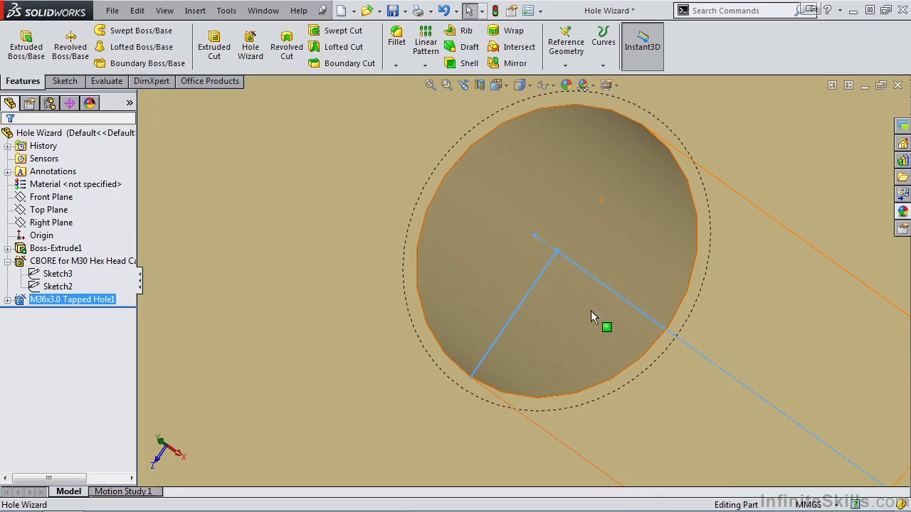
- Turn on Shaded cosmetic threads in Document Properties > Detailing
{"action": "left_click", "coordinate": [529, 13]}
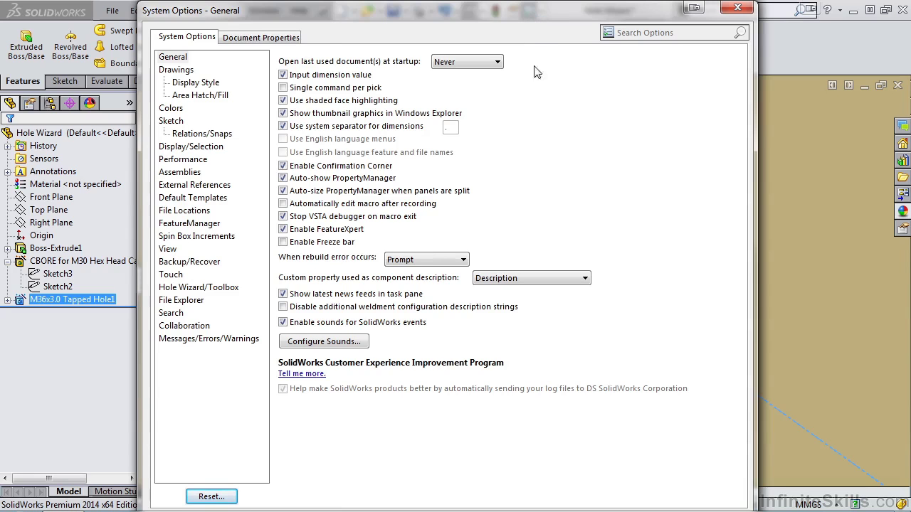
{"action": "left_click", "coordinate": [264, 40]}
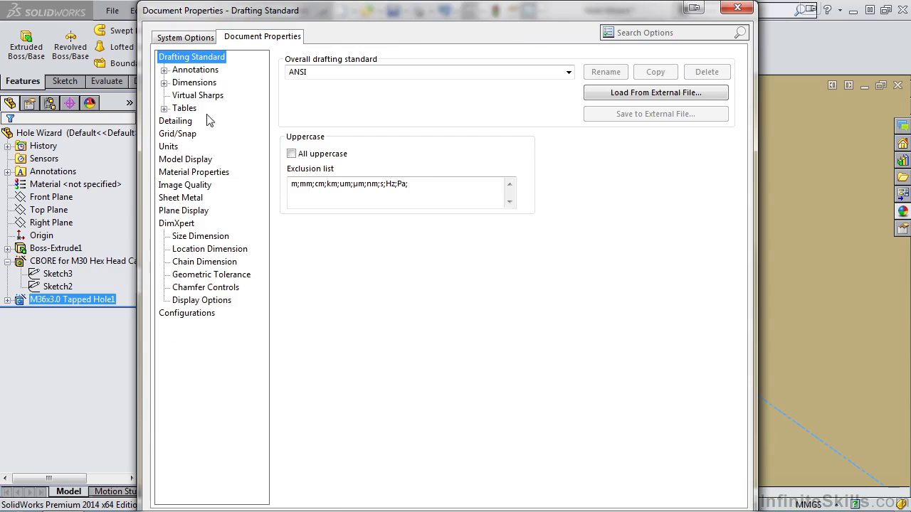
{"action": "left_click", "coordinate": [180, 127]}
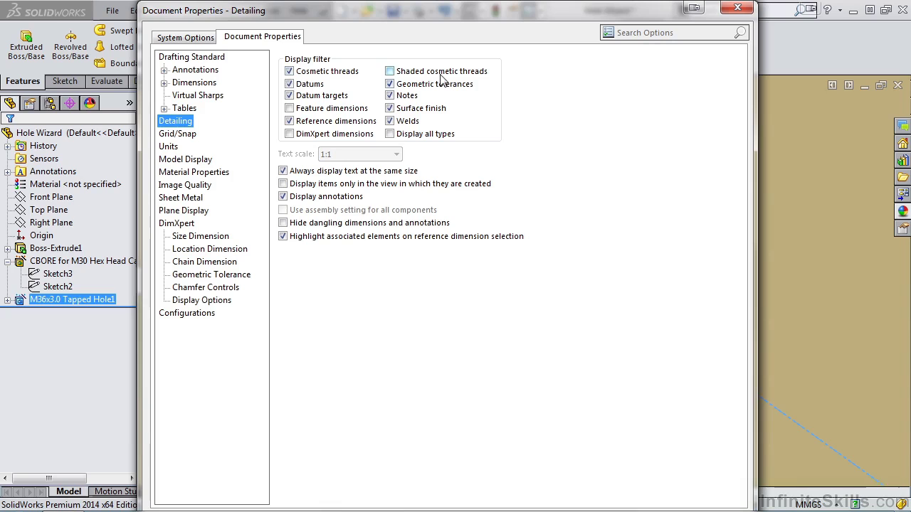
{"action": "left_click", "coordinate": [390, 72]}
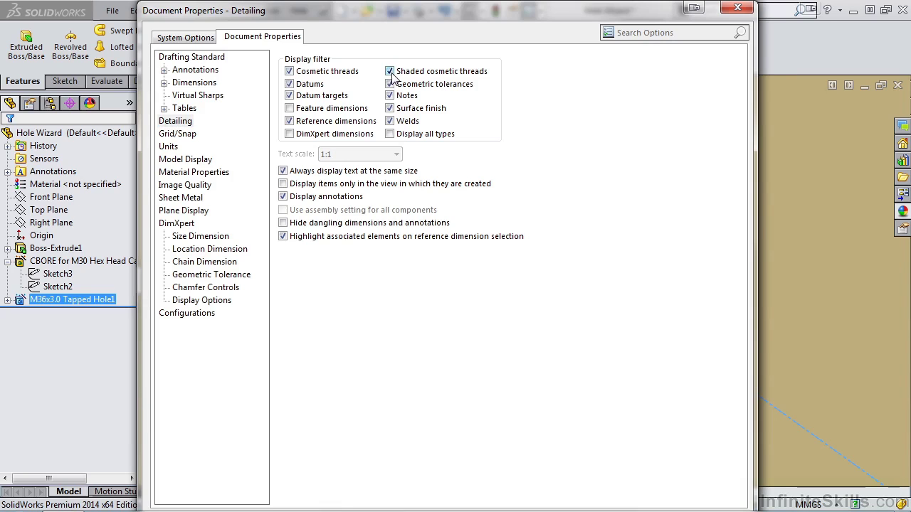
{"action": "key", "text": "Return"}
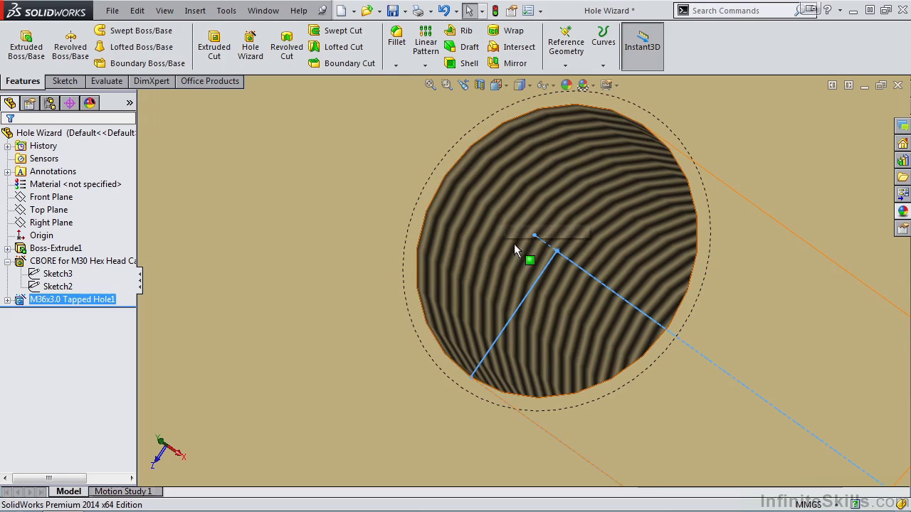
{"action": "middle_click_drag", "start_coordinate": [514, 243], "coordinate": [543, 273]}
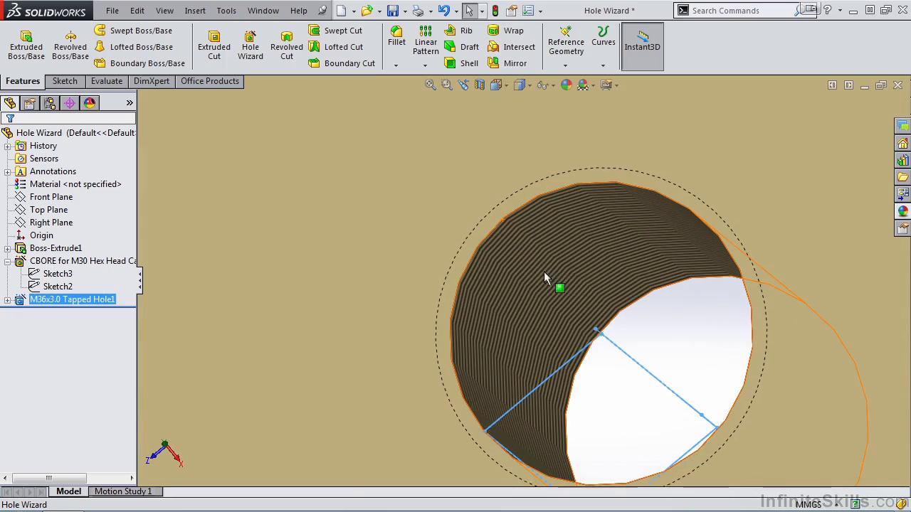